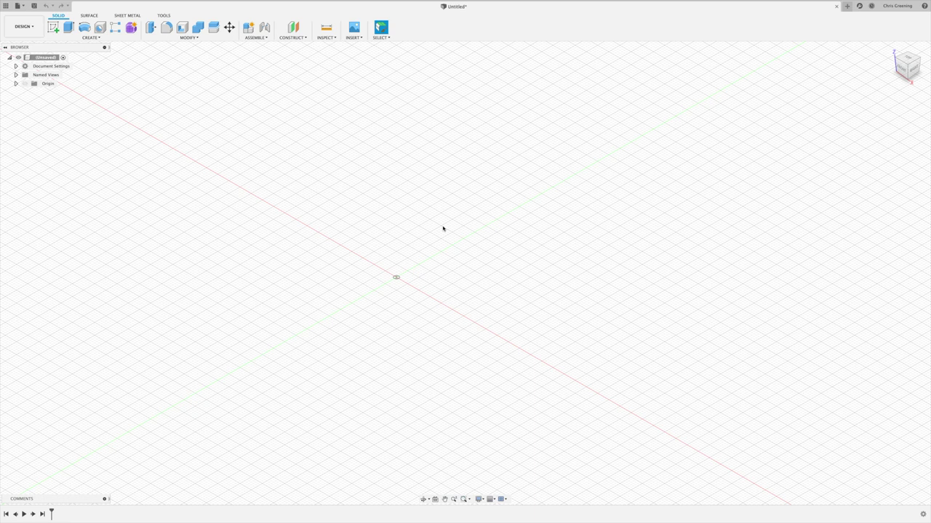
Place a 100 mm diameter sphere at the origin as a new body with Create > Sphere.
left_click(98, 37)
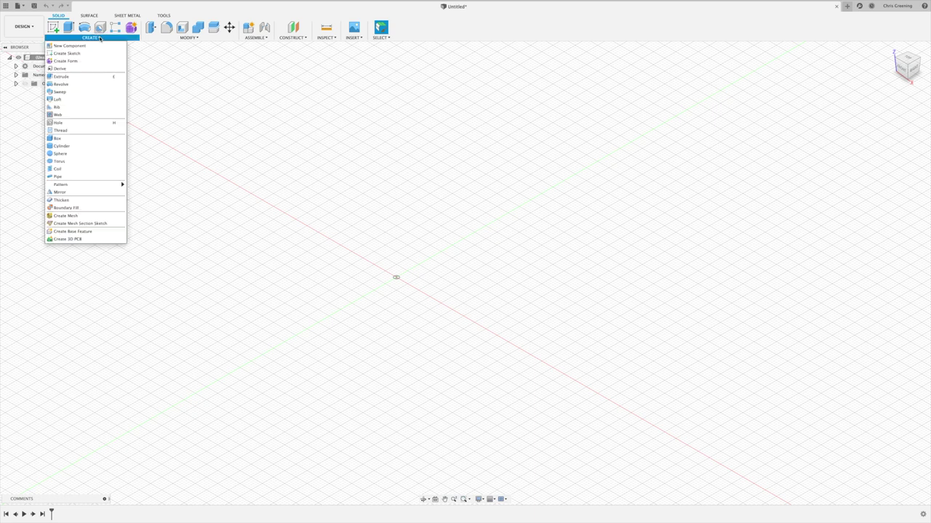
left_click(85, 154)
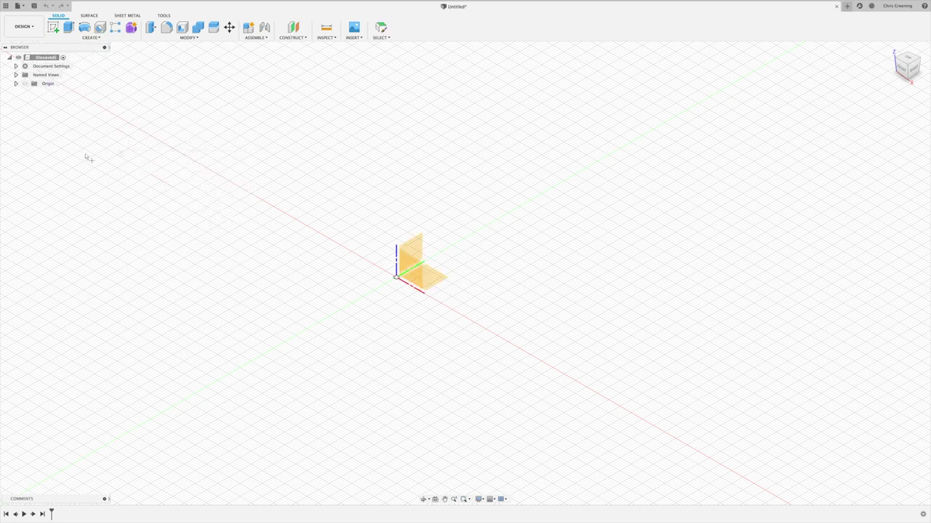
left_click(444, 251)
left_click(396, 277)
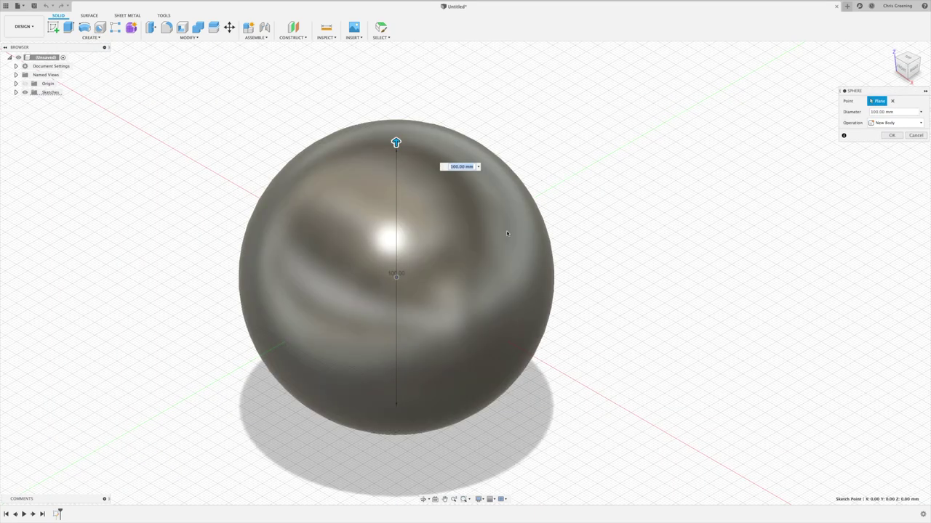
left_click(892, 135)
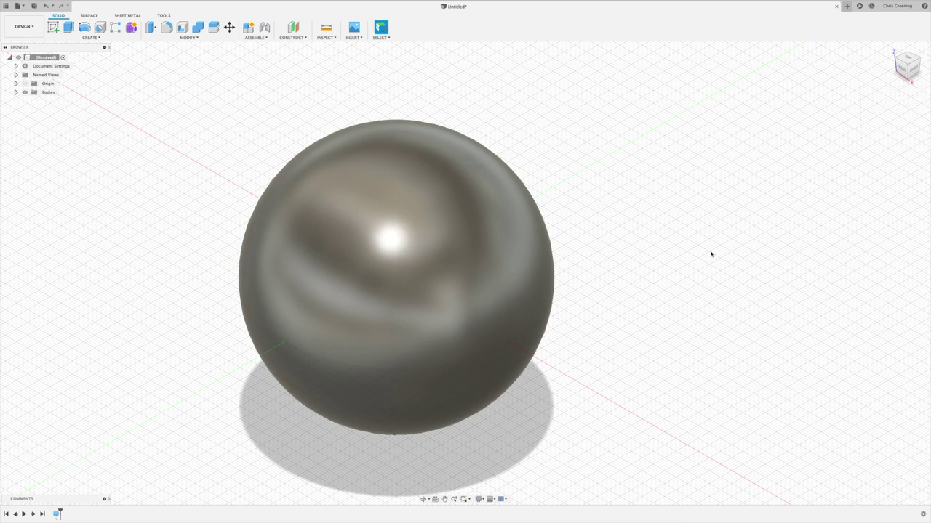
In Texture Map Controls, set Spherical projection on the sphere around its vertical axis.
right_click(427, 257)
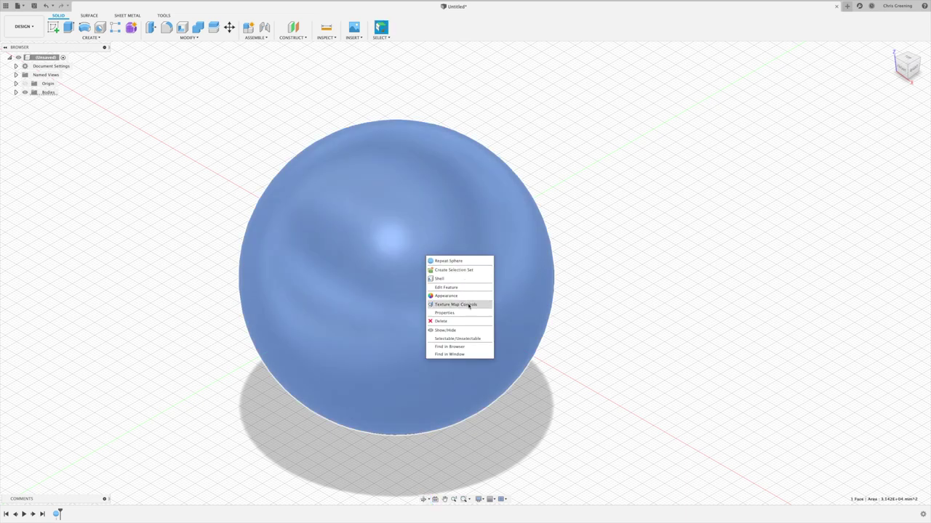
left_click(469, 306)
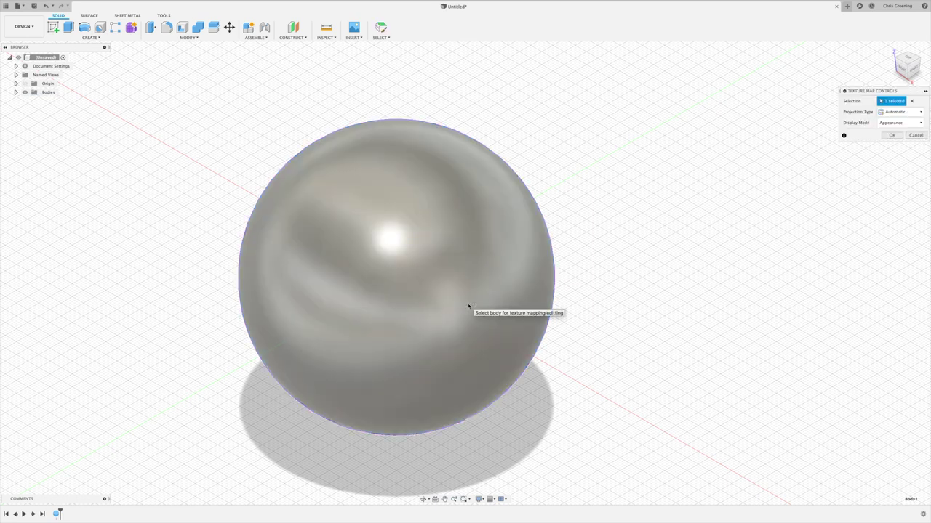
left_click(913, 114)
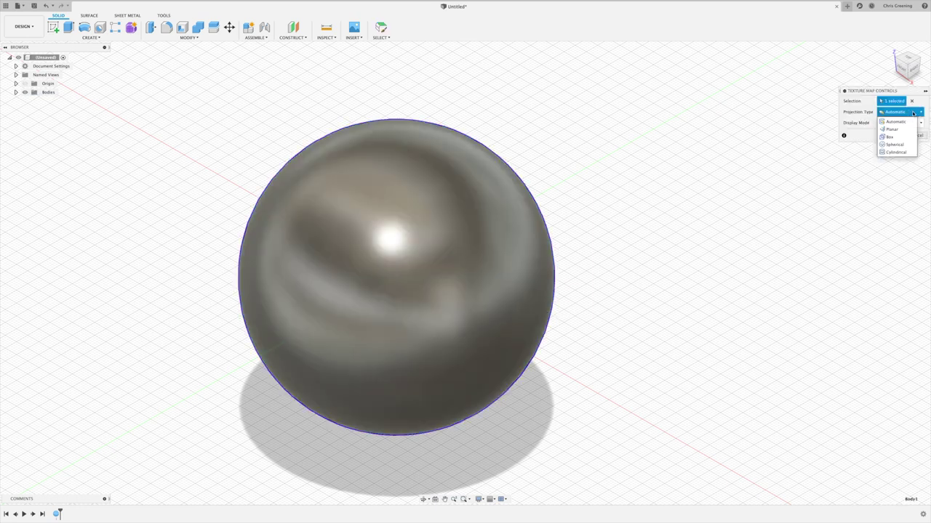
left_click(897, 144)
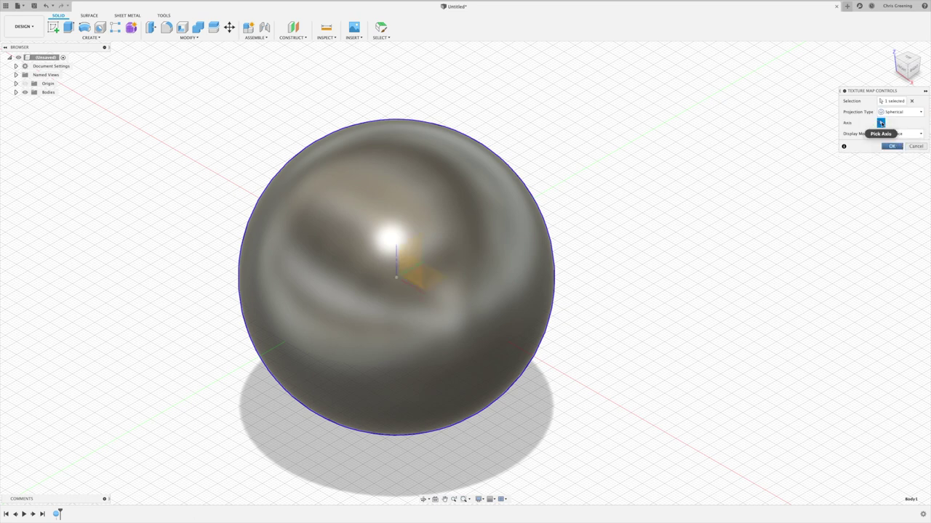
left_click(880, 123)
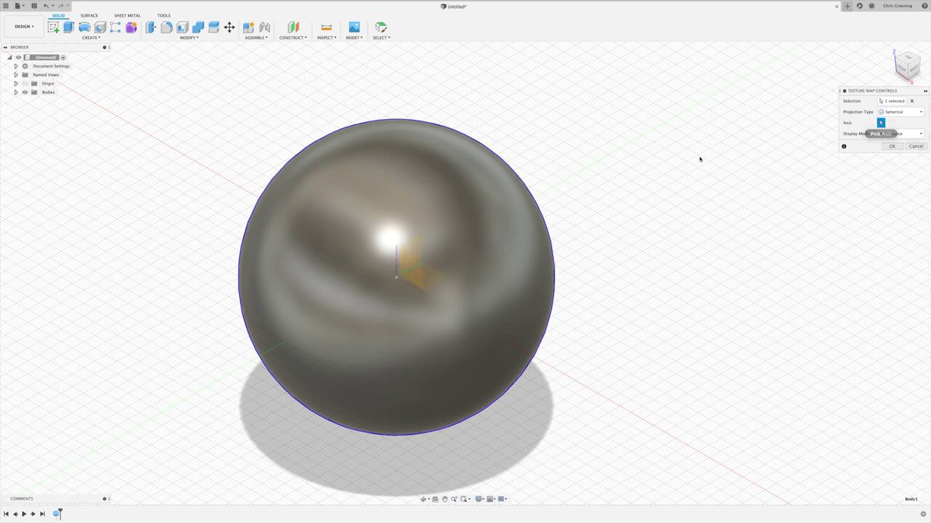
left_click(397, 259)
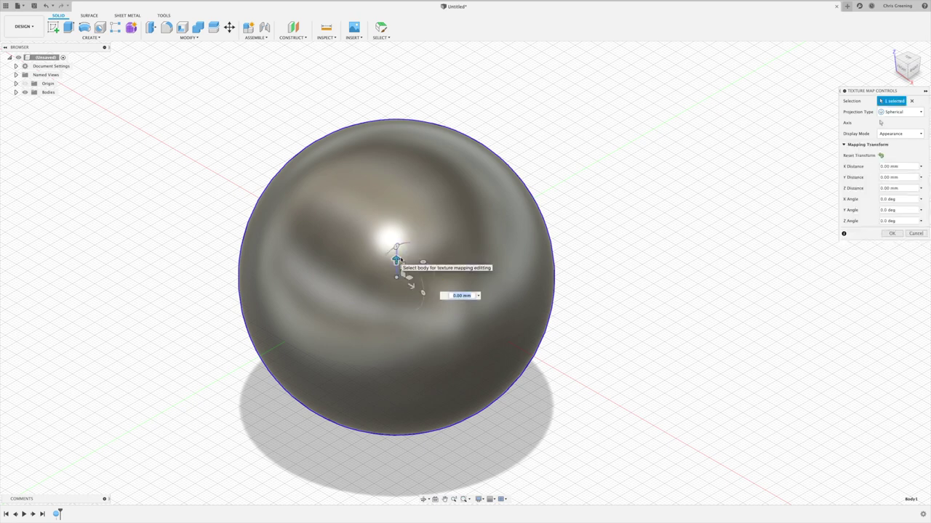
left_click(891, 233)
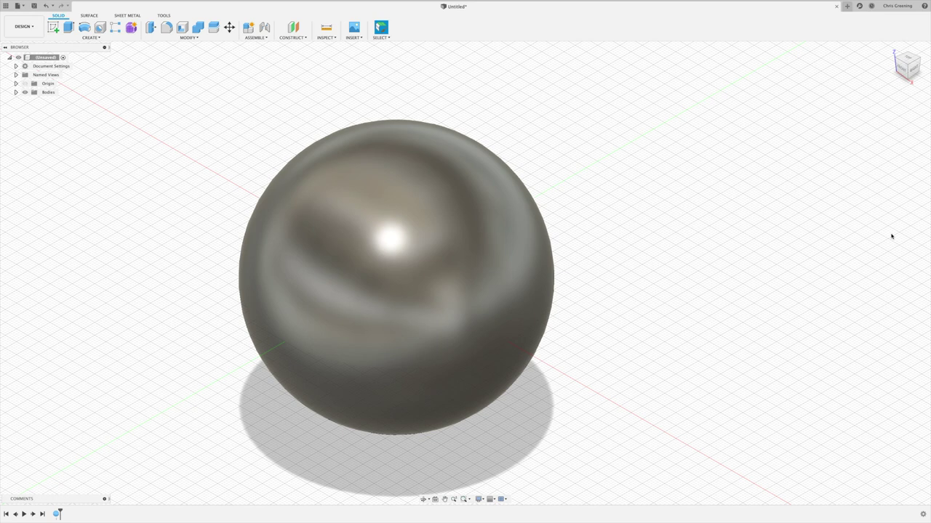
From the sphere's Appearance dialog, drag ABS (White) into In This Design.
left_click(381, 259)
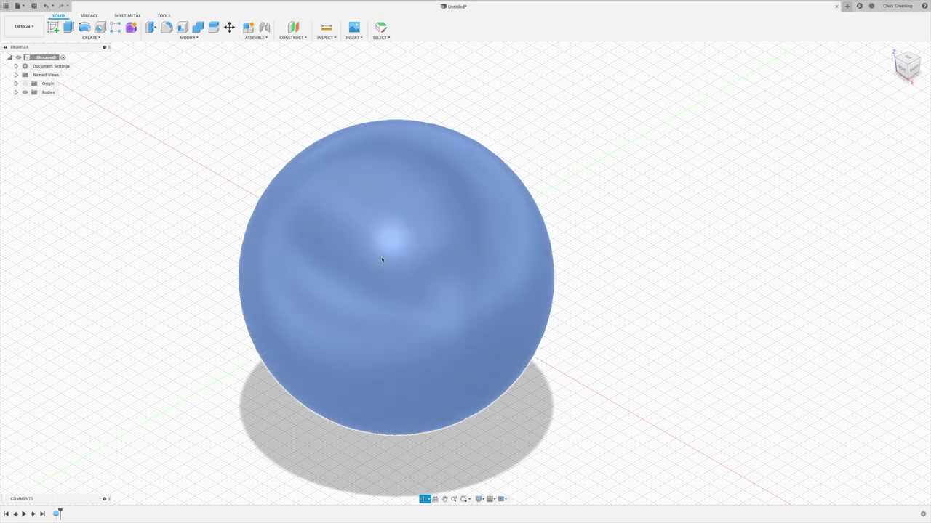
right_click(383, 259)
left_click(400, 298)
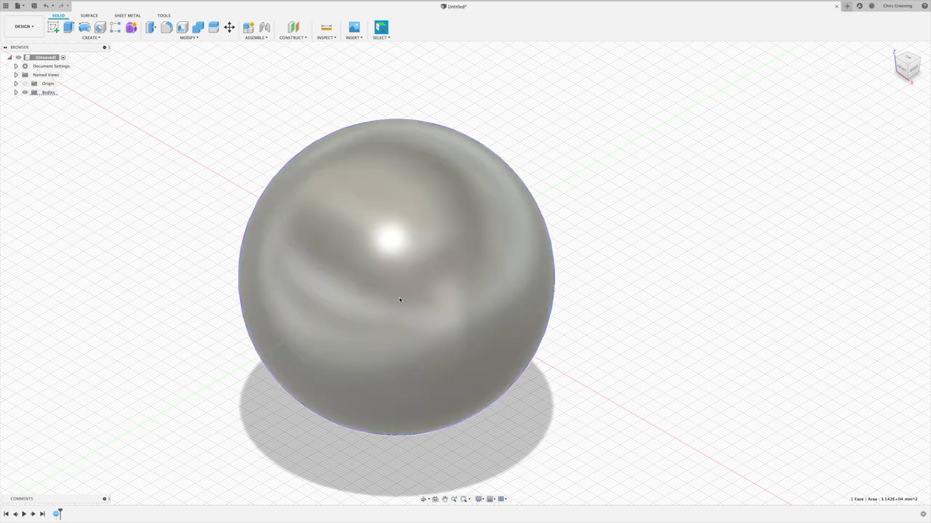
left_click(400, 298)
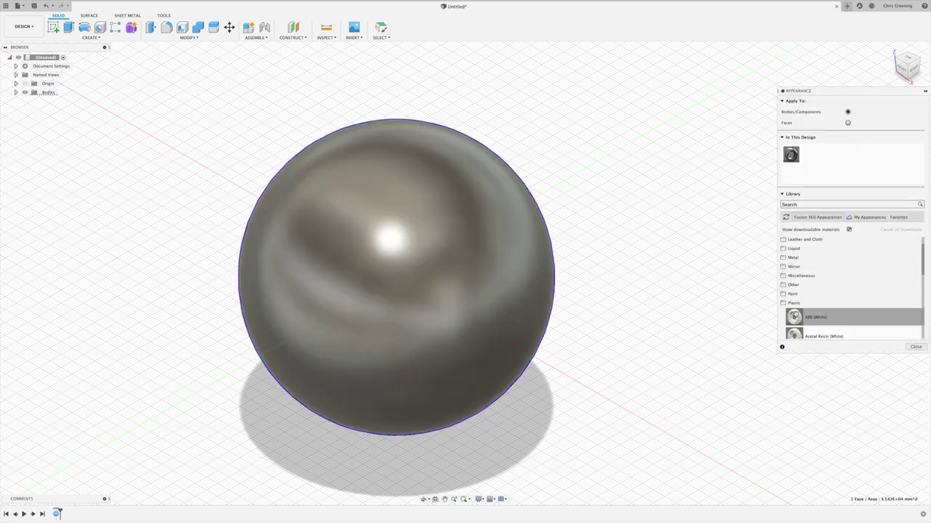
left_click_drag(794, 317, 831, 157)
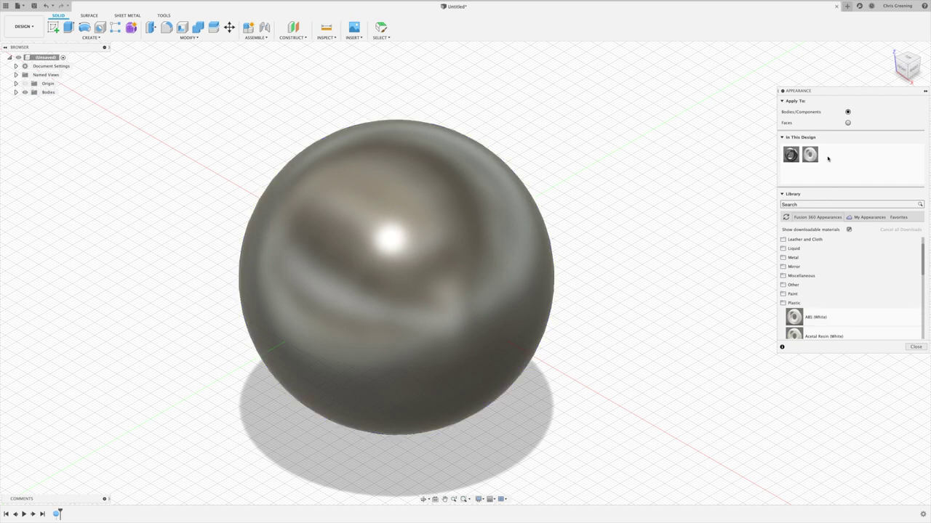
Open ABS (White) in the widened Advanced material editor and choose Image as its colour source.
right_click(813, 155)
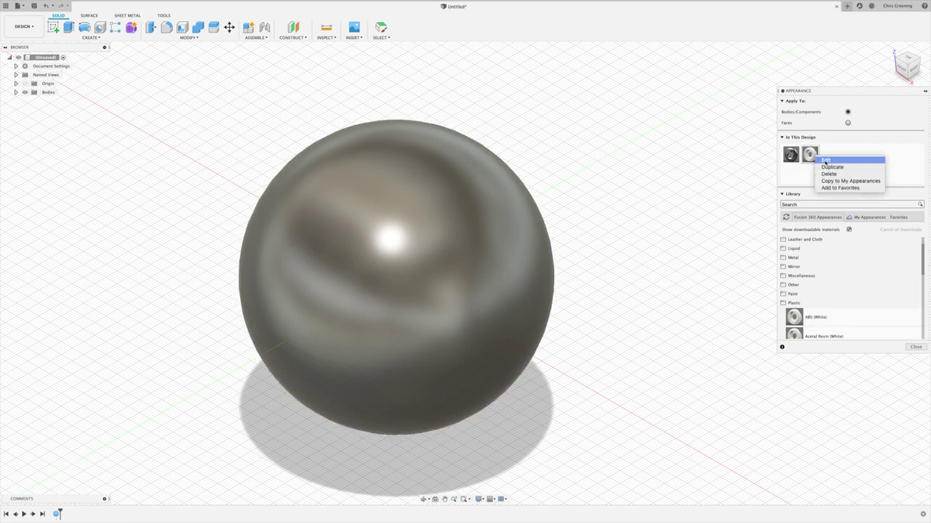
left_click(825, 160)
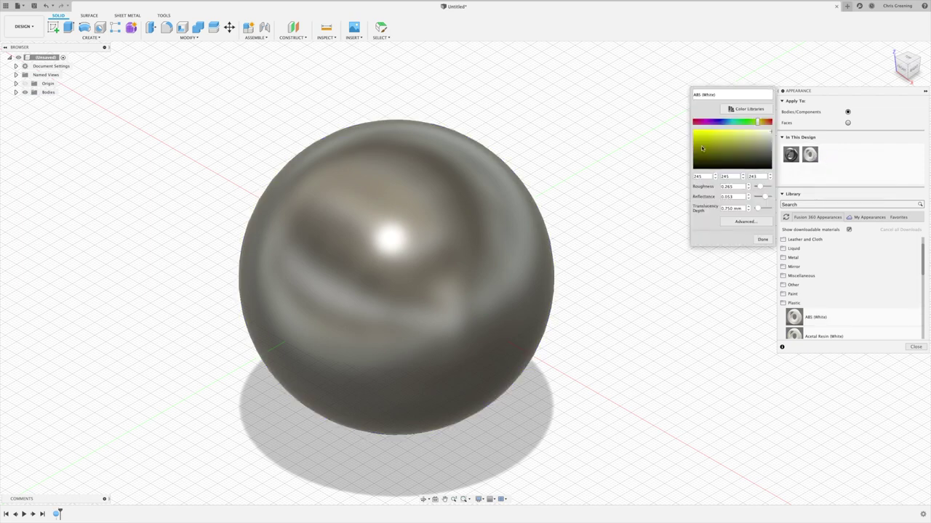
left_click(741, 222)
left_click(740, 222)
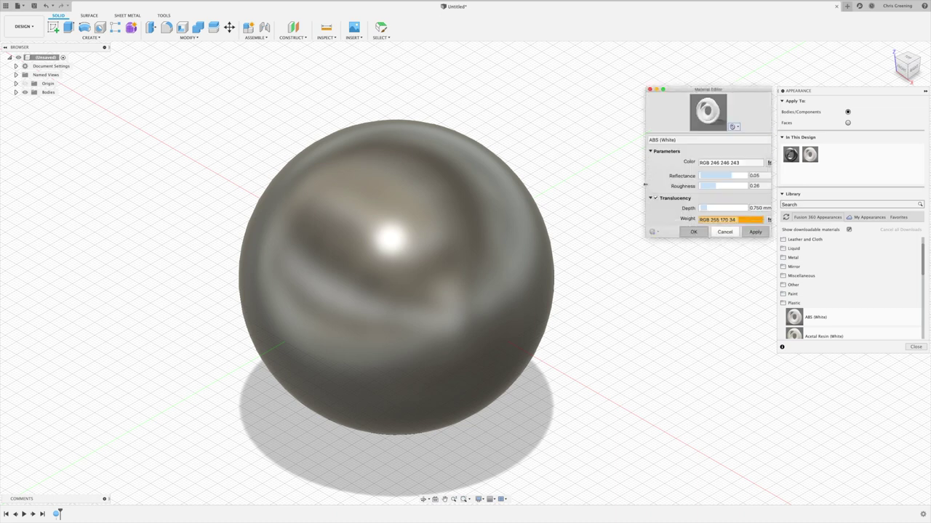
left_click_drag(646, 191, 584, 183)
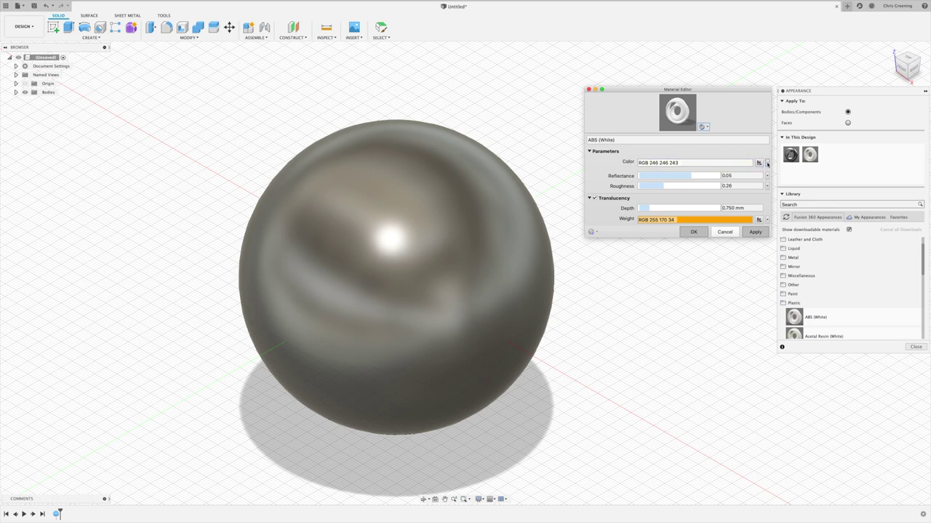
left_click(767, 163)
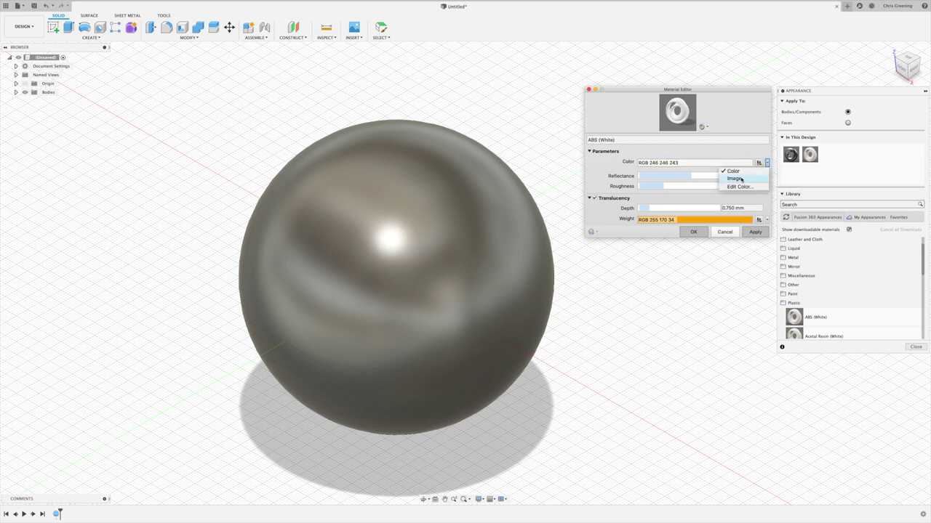
left_click(735, 179)
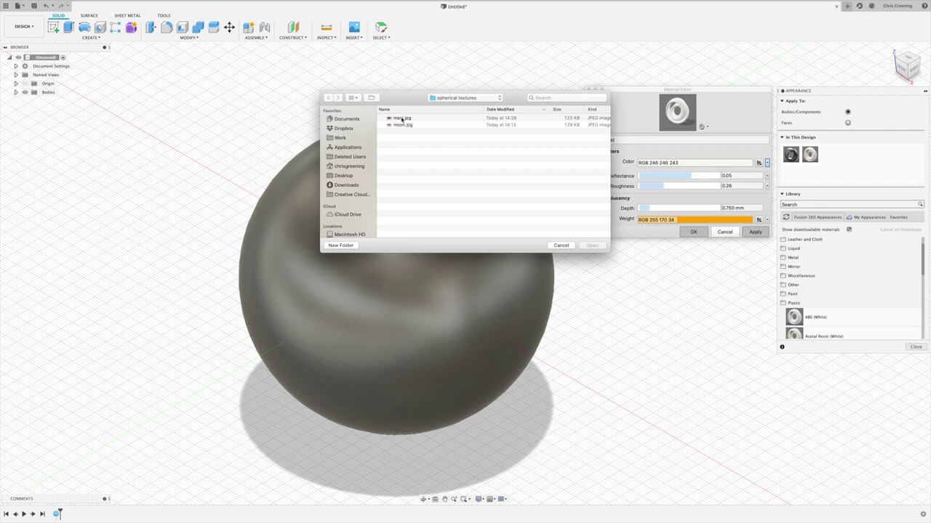
Load mars.jpg as the ABS (White) colour image.
left_click(401, 119)
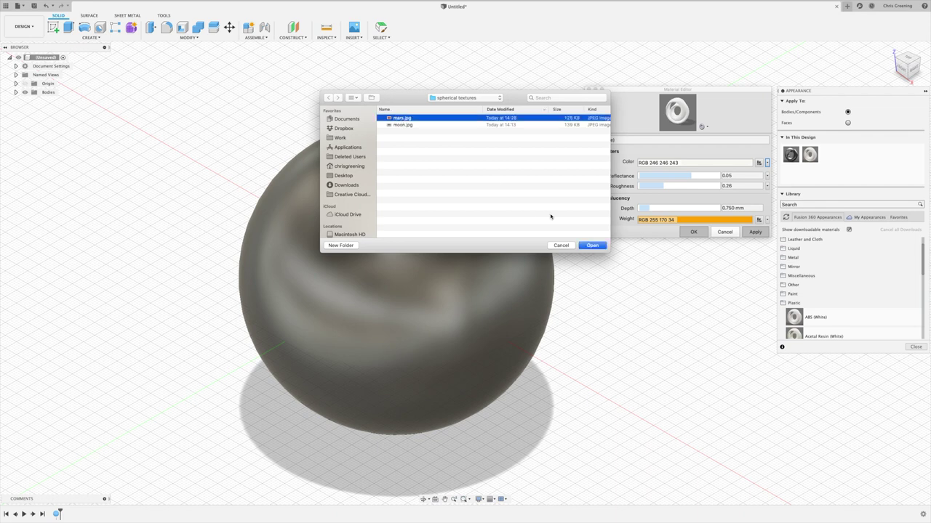
left_click(592, 245)
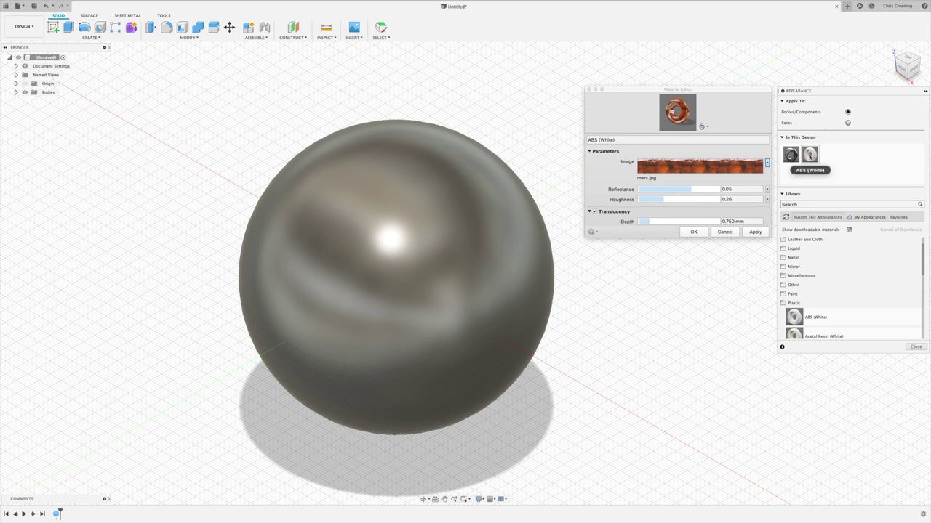
Drag the Mars-image appearance onto the sphere, apply it, and inspect the wrapped texture.
left_click_drag(810, 154, 399, 246)
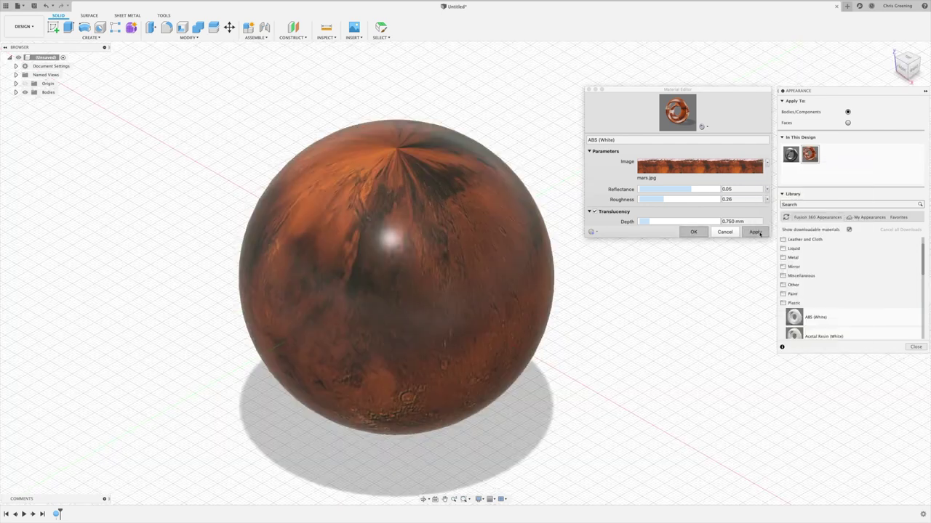
left_click(756, 232)
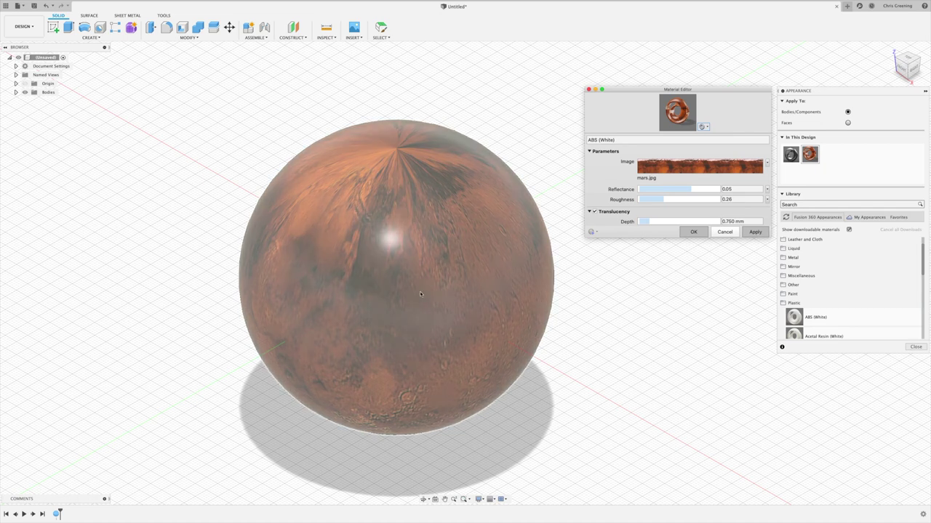
middle_click_drag(408, 239, 419, 309, "shift")
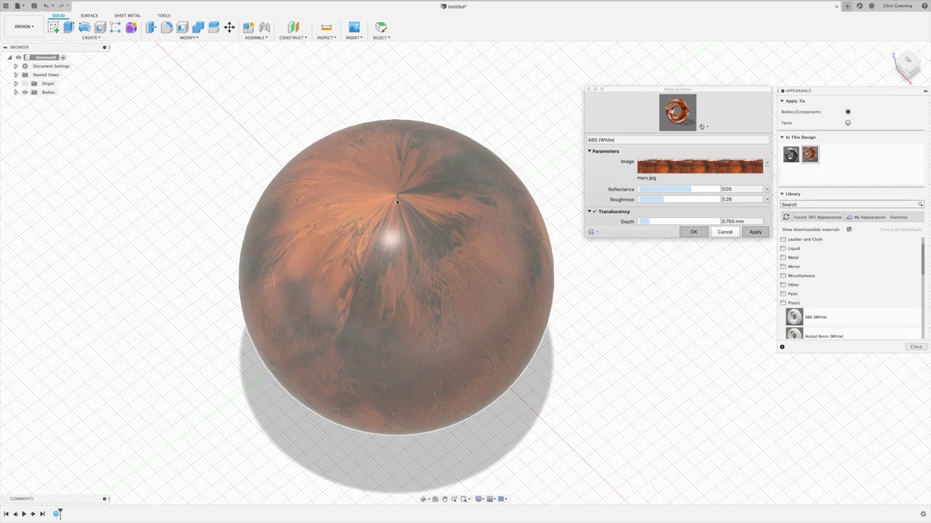
middle_click_drag(430, 318, 429, 277, "shift")
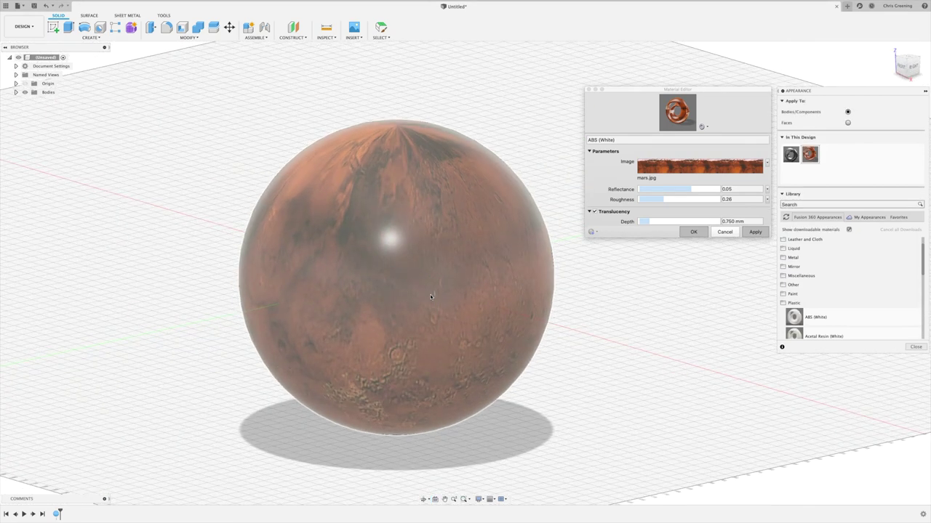
Open and widen the mars.jpg Texture Editor, showing its 304.80 mm sample size fields.
left_click(767, 164)
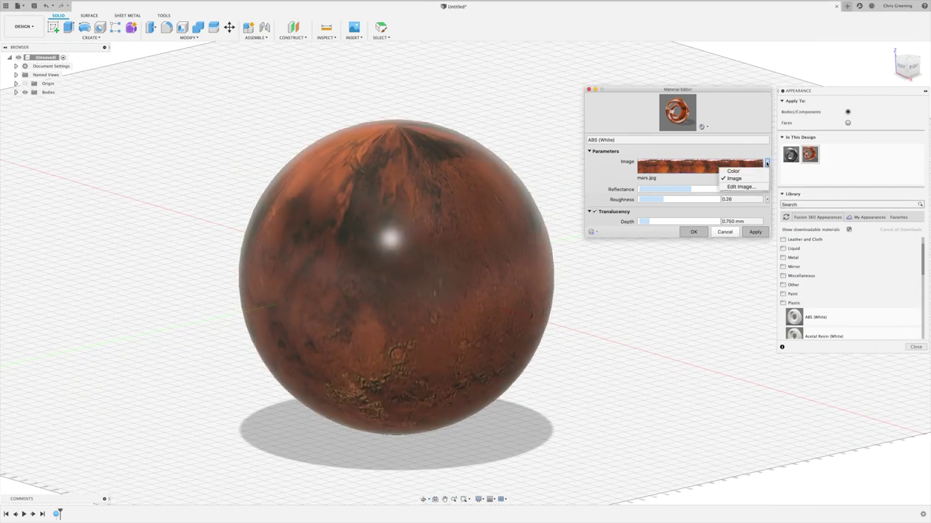
left_click(740, 187)
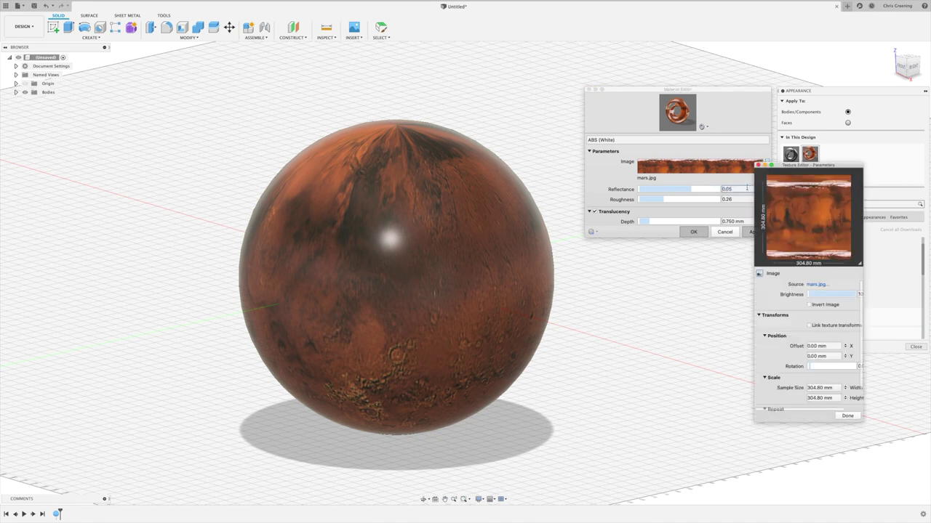
left_click_drag(754, 298, 571, 298)
scroll(578, 360, "down", 2)
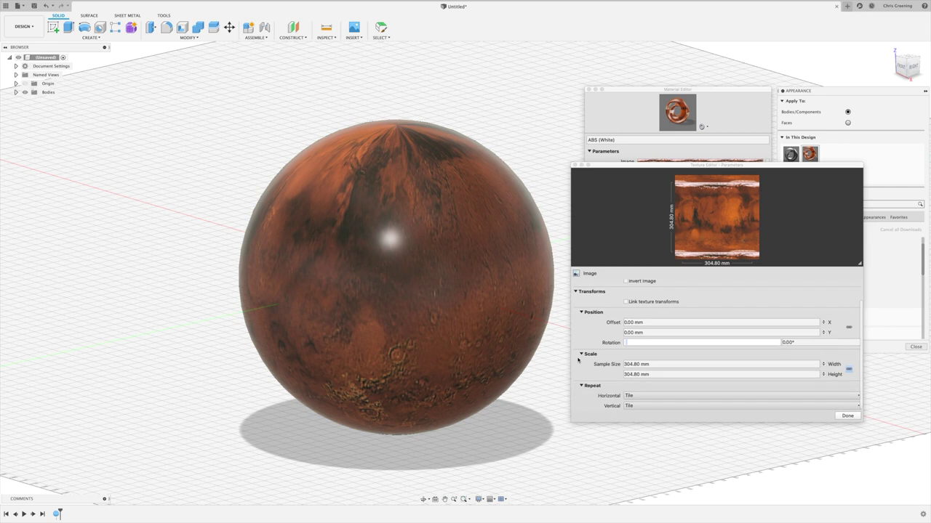
left_click(631, 364)
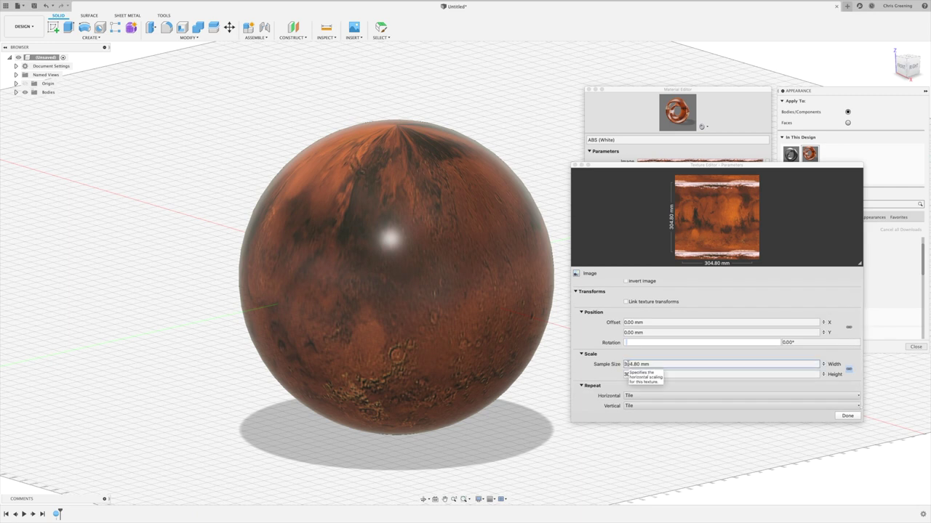
left_click(674, 374)
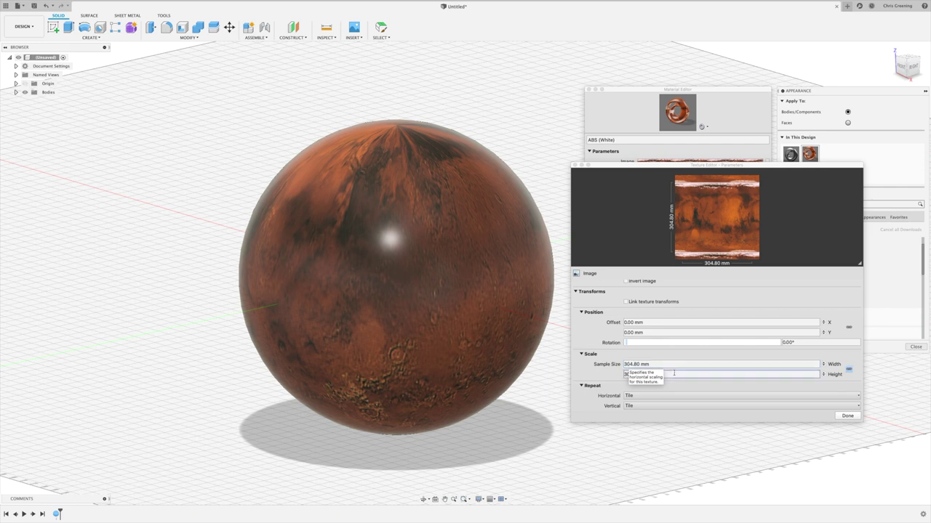
Unlink the aspect ratio and set the Mars texture sample size to 314 × 157 mm.
left_click(849, 371)
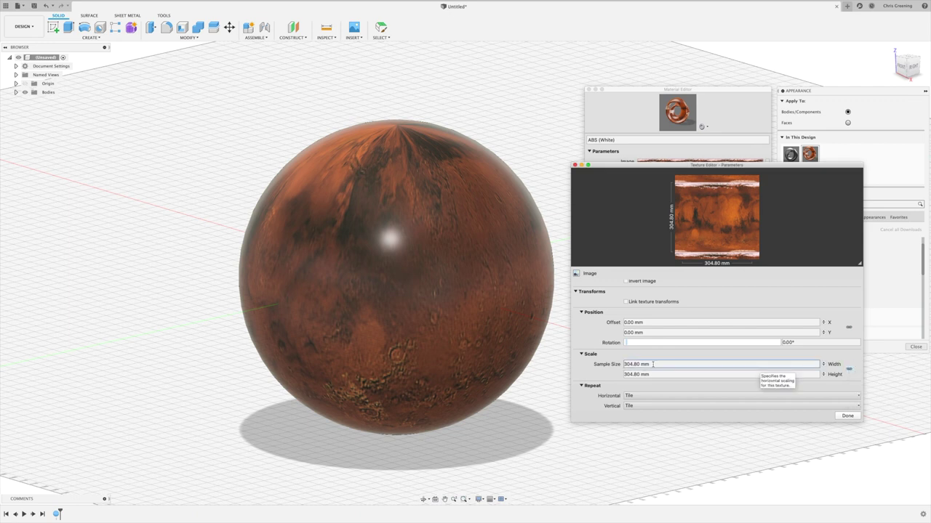
left_click(759, 367)
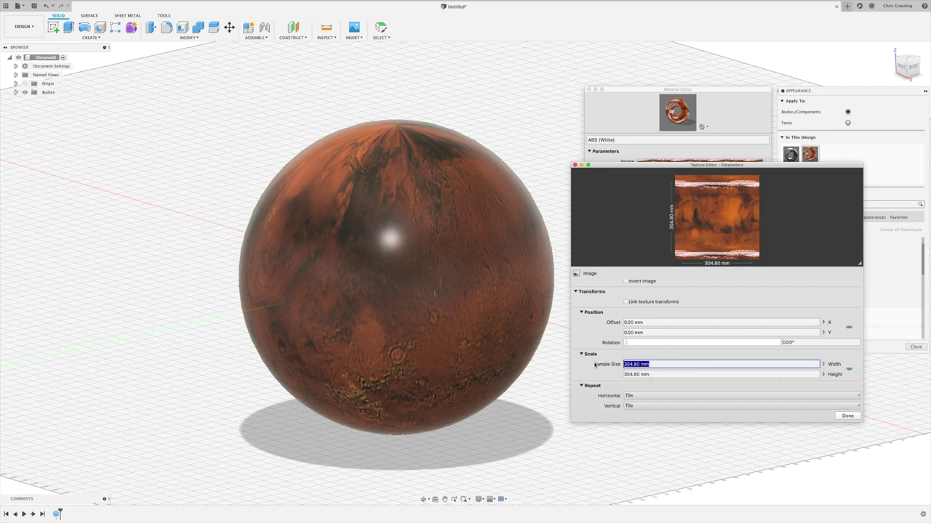
type("314")
key("Tab")
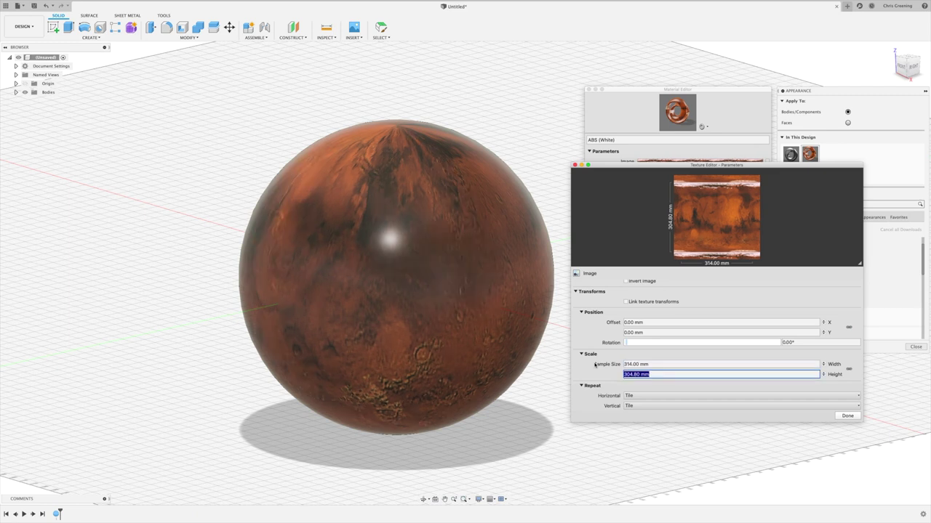
type("157")
key("Return")
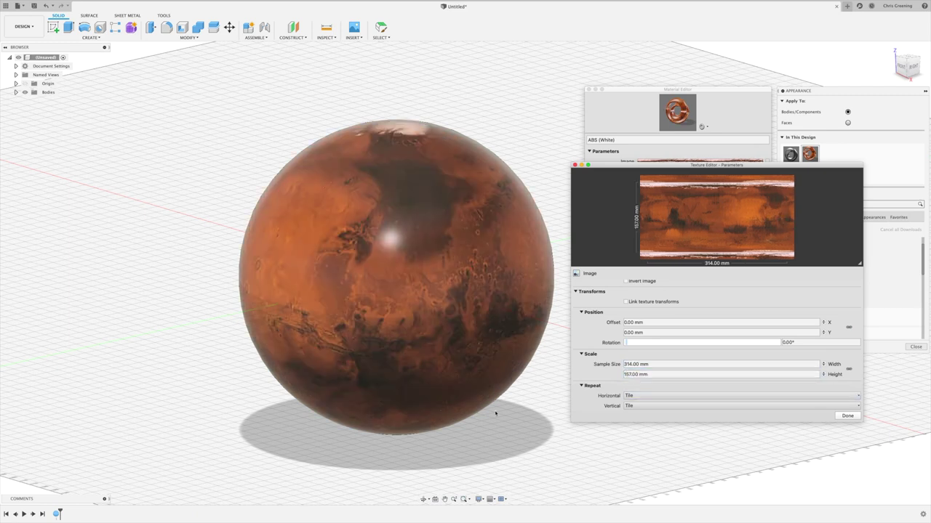
middle_click_drag(487, 411, 467, 399, "shift")
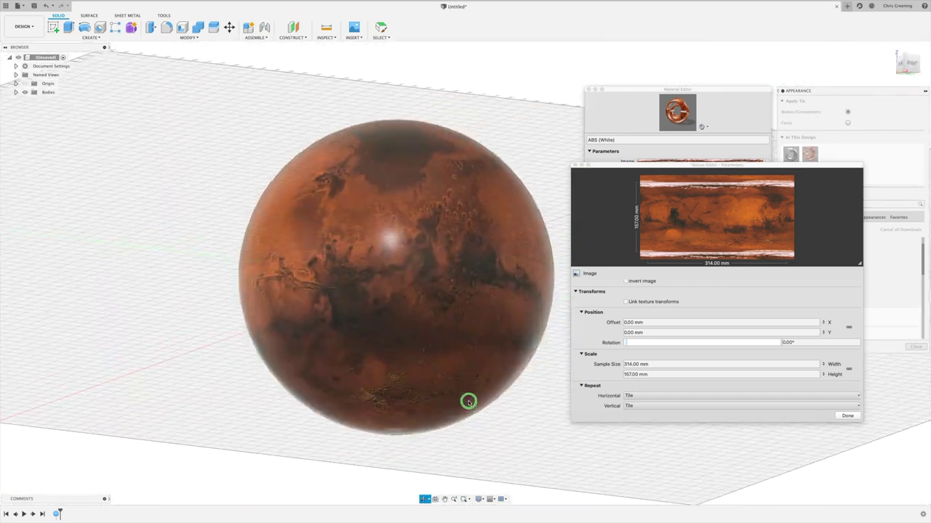
Finish the texture edit, apply it to the material, and close the Material Editor.
left_click(847, 416)
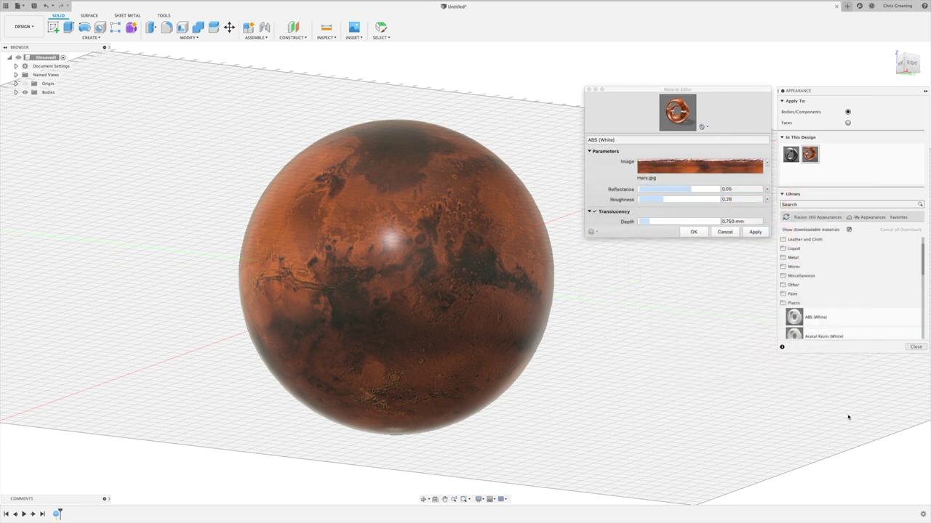
left_click(754, 231)
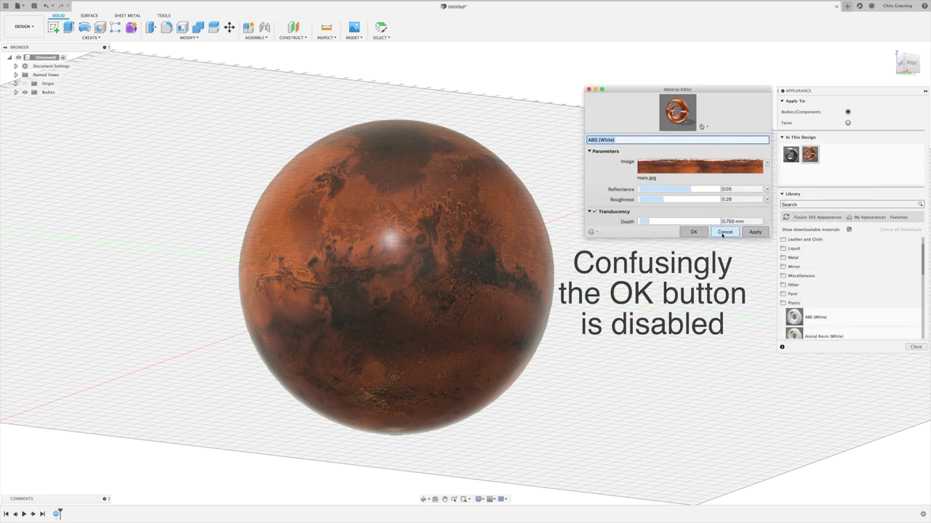
left_click(696, 232)
scroll(727, 189, "down", 2)
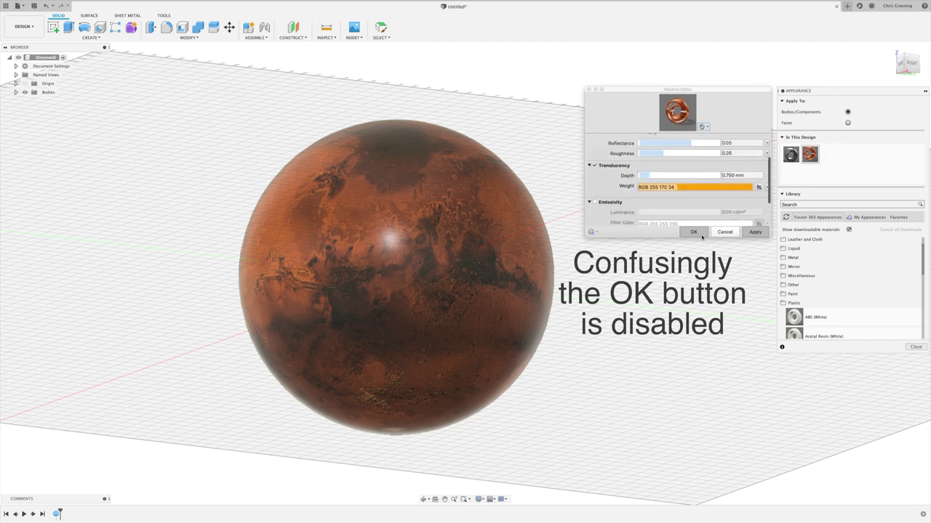
left_click(727, 232)
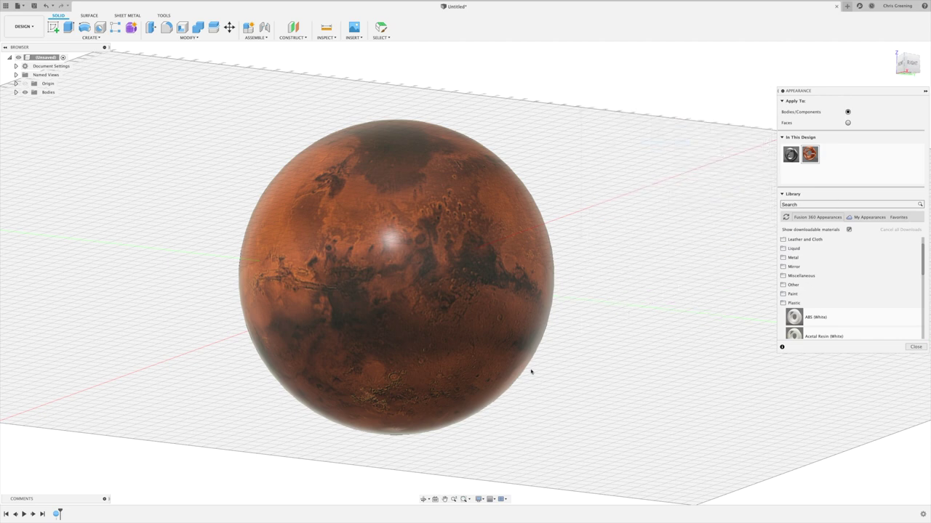
mouse_move(530, 374)
middle_mouse_down("shift")
mouse_move(532, 290)
mouse_move(531, 388)
middle_mouse_up("shift")
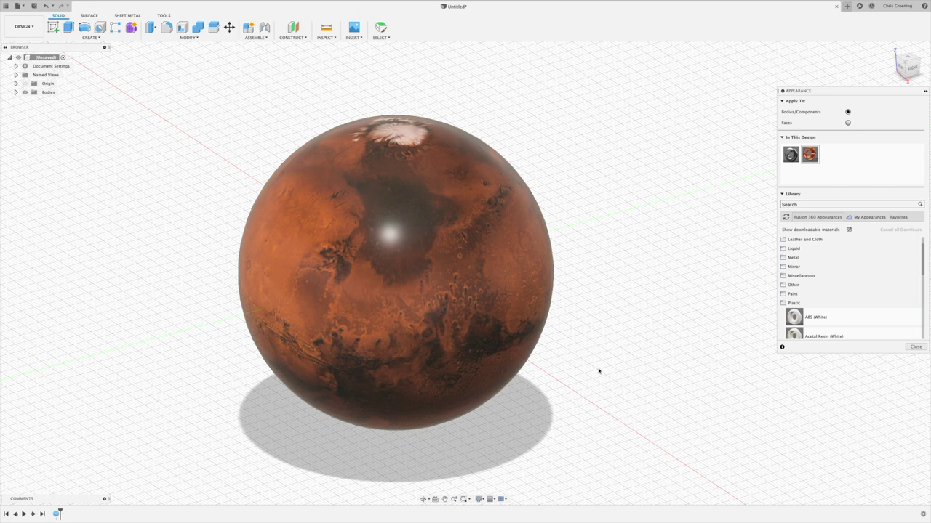
mouse_move(599, 370)
middle_mouse_down("shift")
mouse_move(599, 353)
mouse_move(599, 368)
middle_mouse_up("shift")
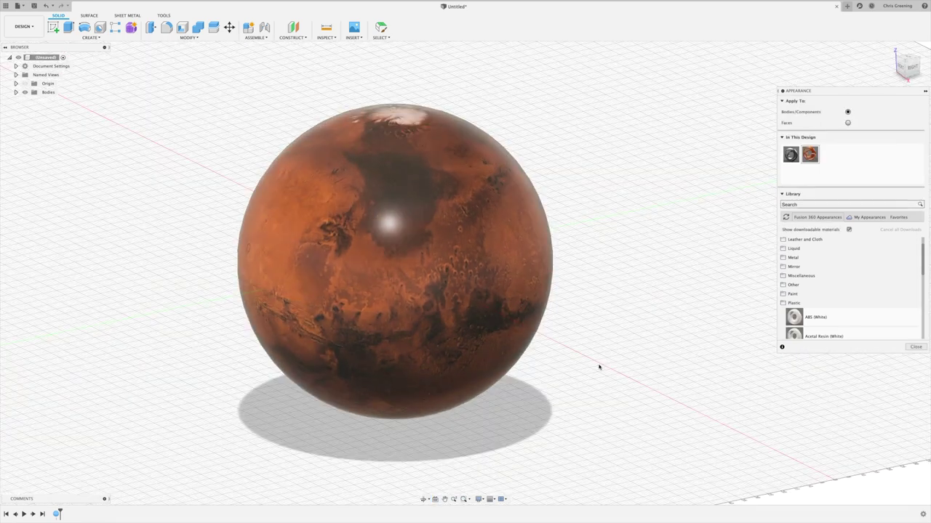
Edit ABS (White) again in the Material Editor and open the mars.jpg Texture Editor.
right_click(809, 155)
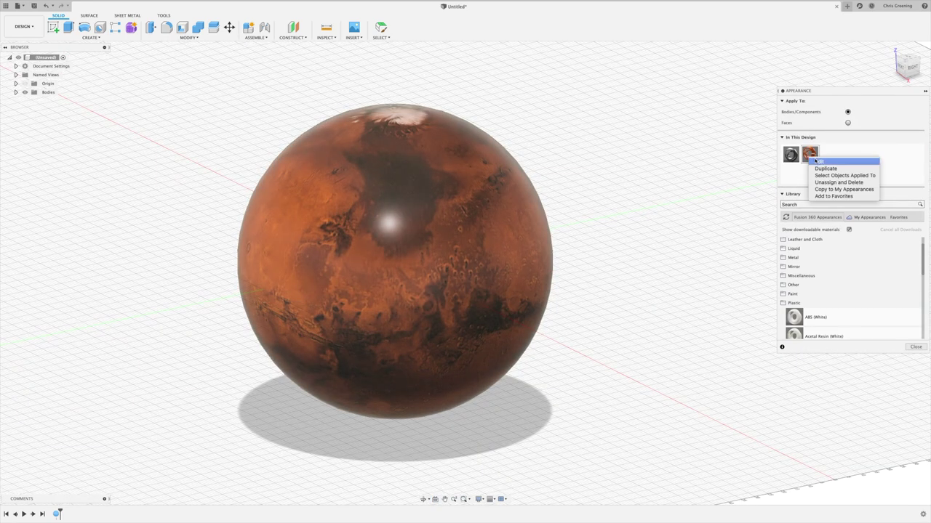
left_click(816, 161)
left_click(755, 164)
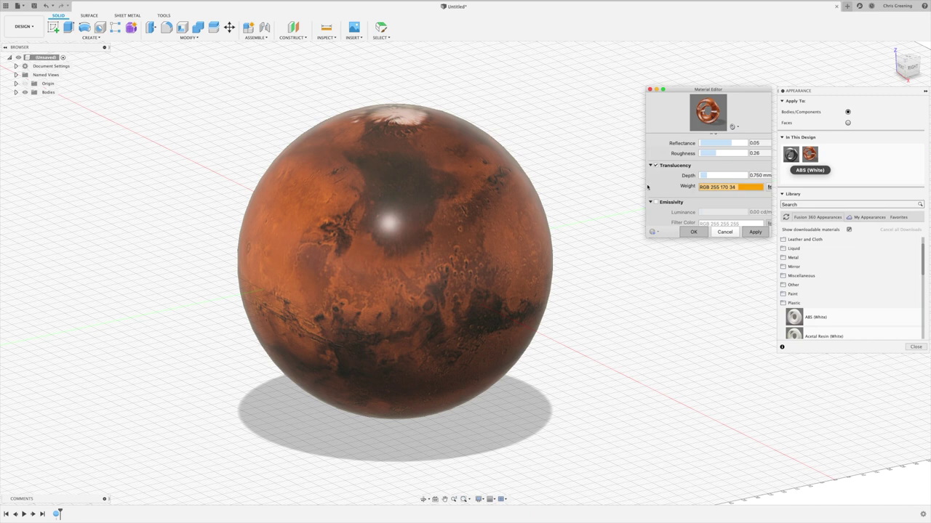
left_click_drag(646, 188, 518, 185)
scroll(704, 173, "up", 3)
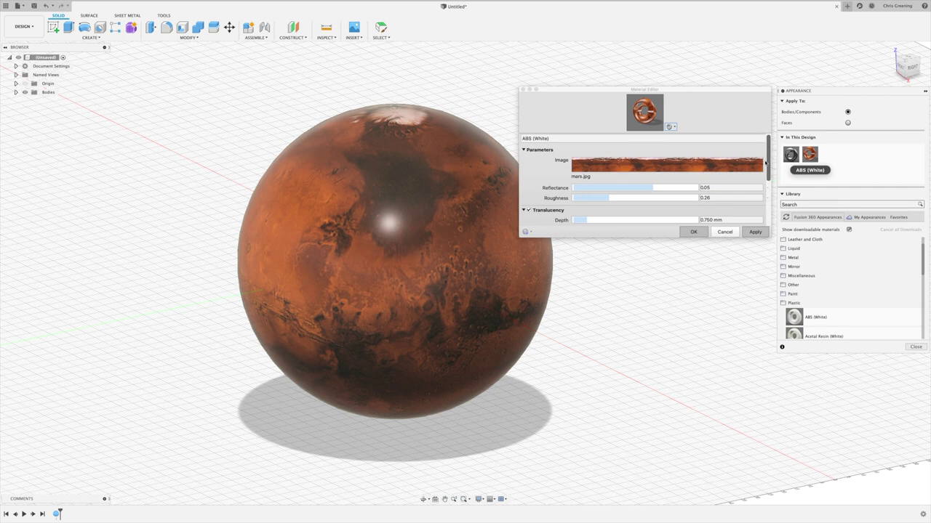
left_click(766, 162)
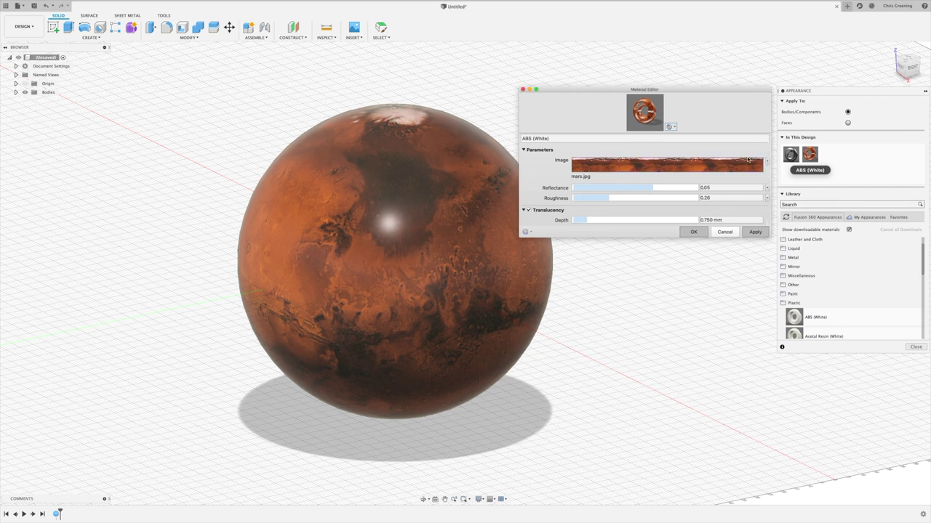
left_click(765, 161)
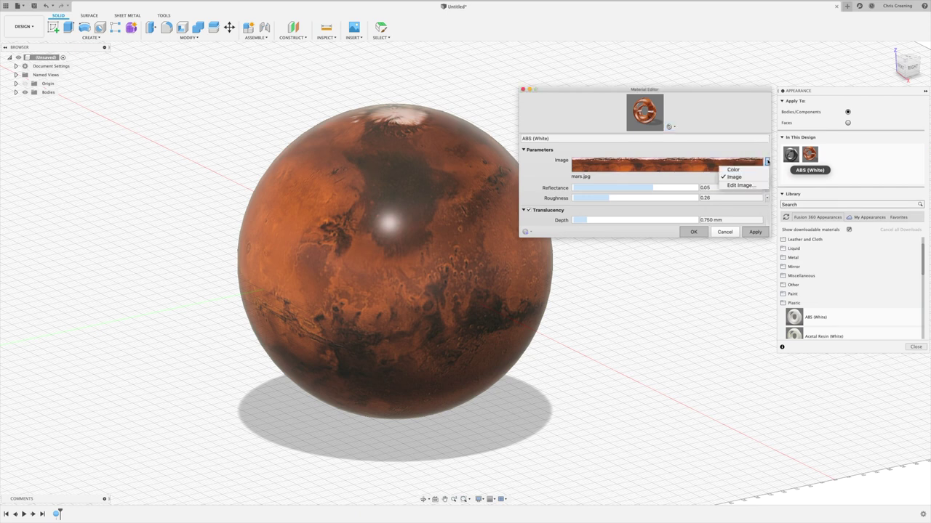
left_click(743, 186)
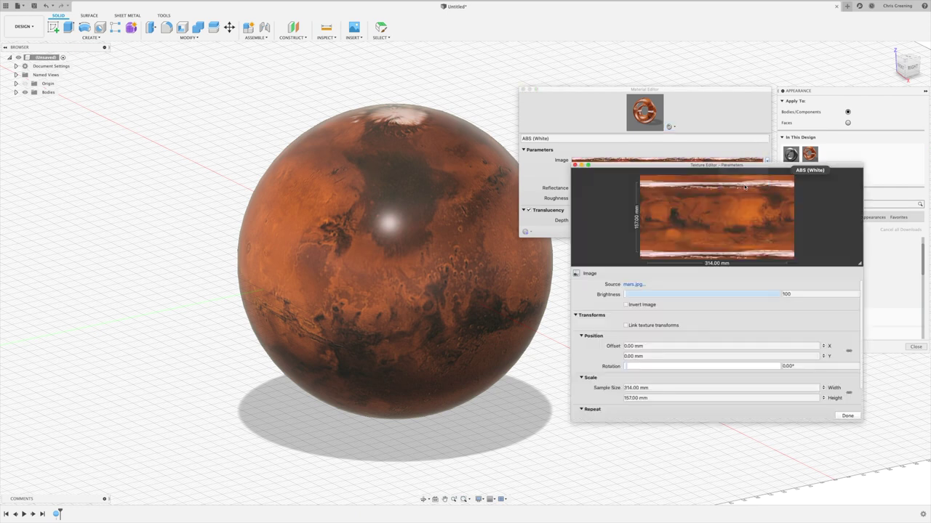
Swap the texture source image from Mars to moon.jpg, apply it, and close the editor.
left_click(633, 285)
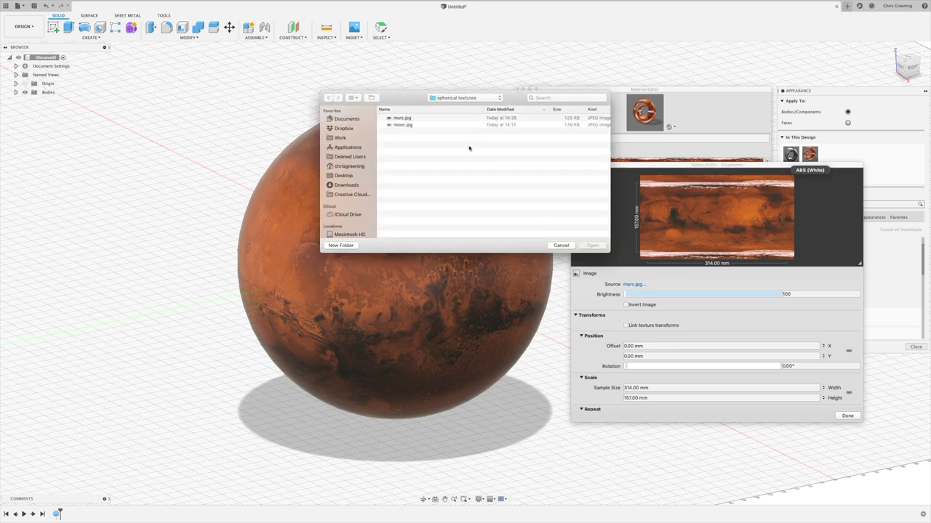
left_click(403, 125)
left_click(593, 246)
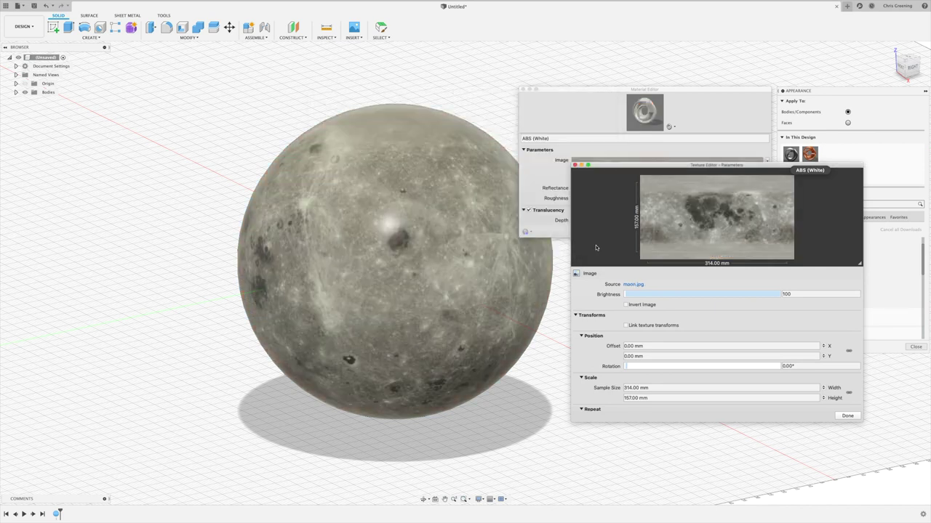
left_click(847, 415)
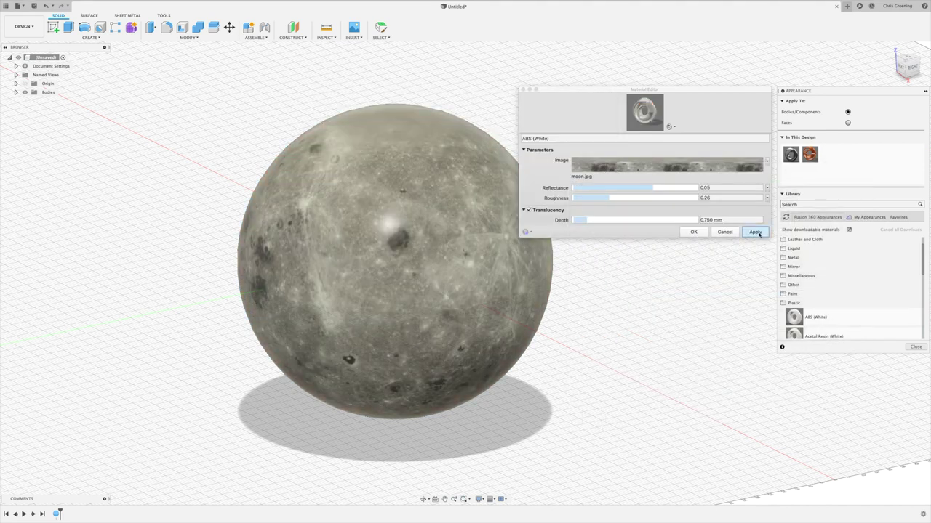
left_click(754, 232)
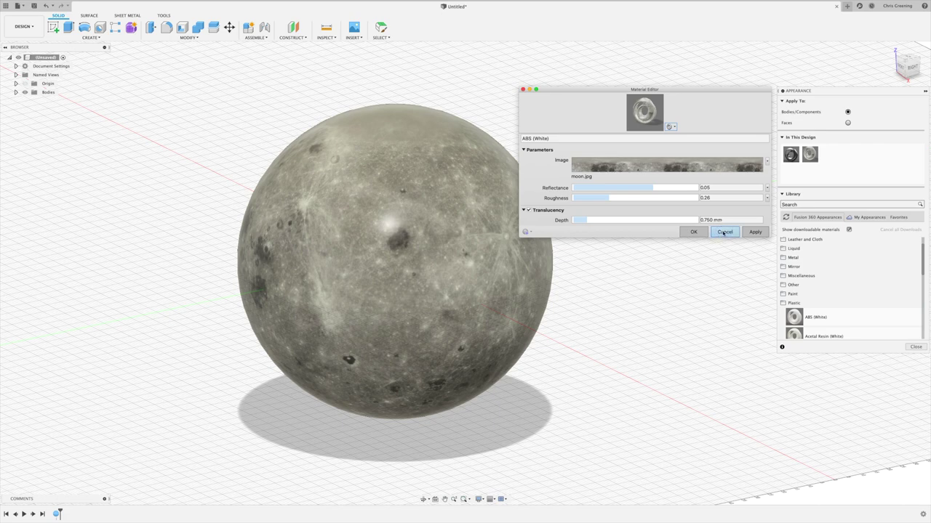
left_click(724, 232)
Cancel out of the Material Editor and orbit to inspect the Moon-textured sphere.
left_click(654, 234)
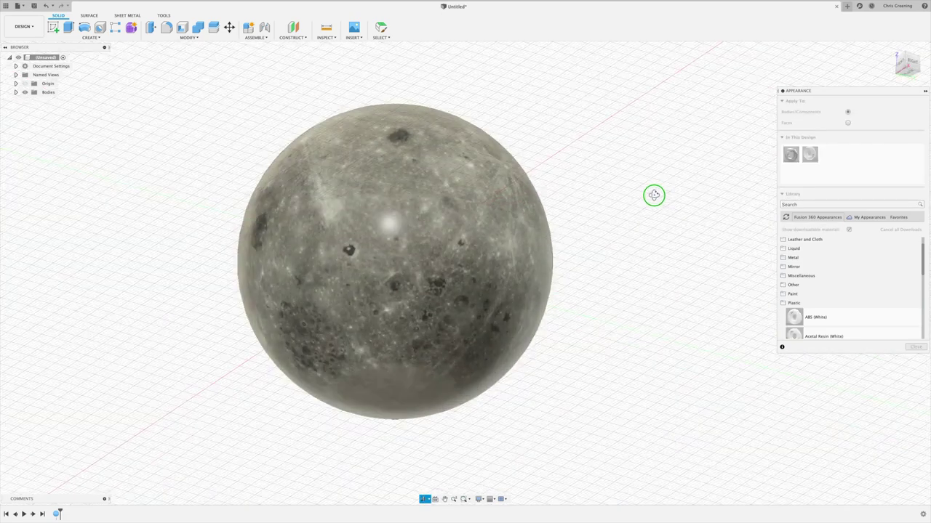
middle_click_drag(653, 194, 652, 258, "shift")
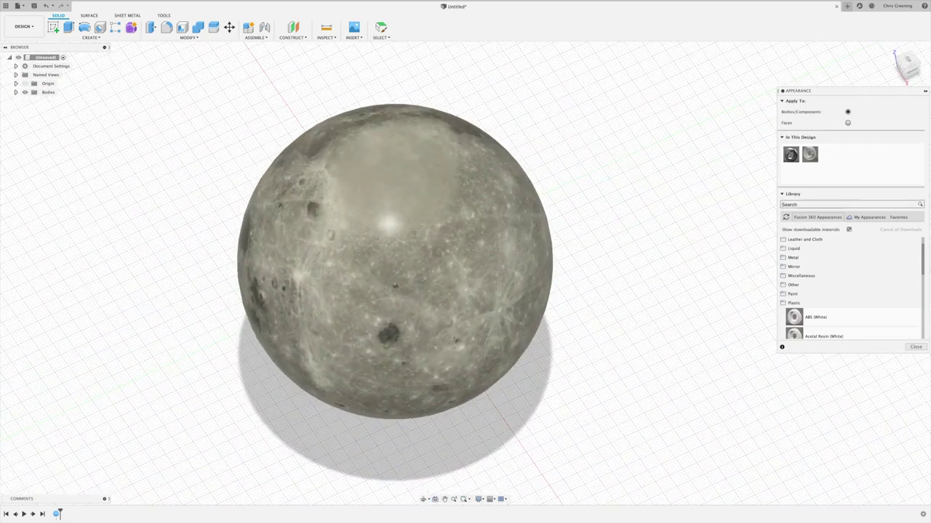